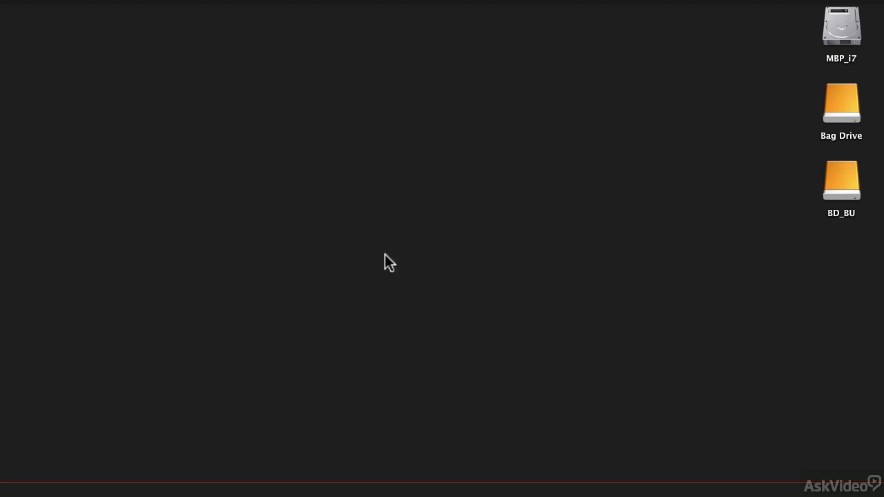
Step: Create an empty project in a new folder named Chord Pads inside the Cubase Projects folder
click(115, 2)
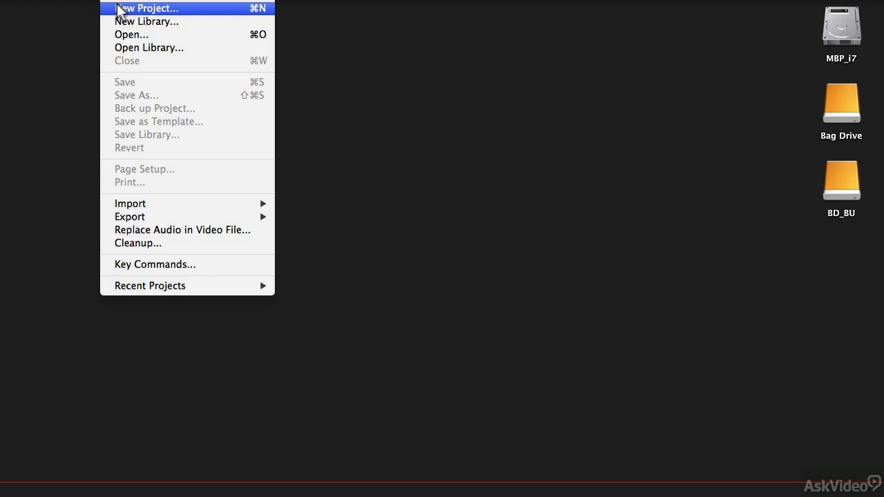
click(120, 9)
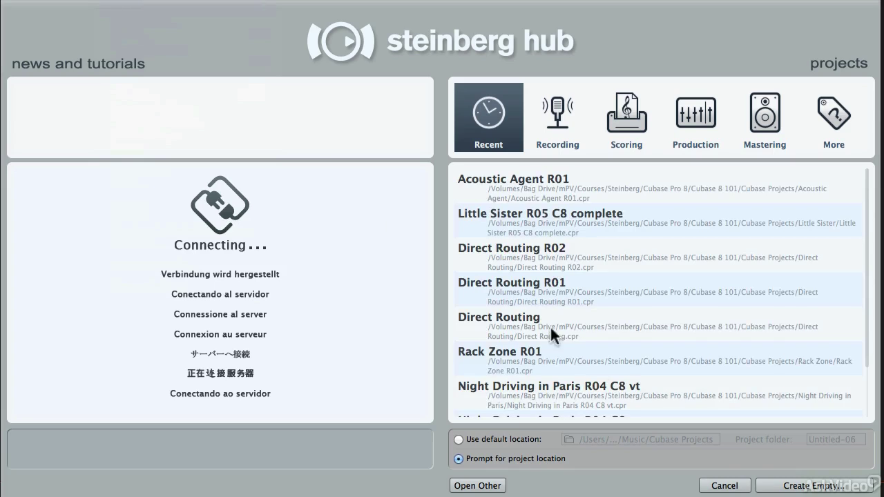
click(778, 486)
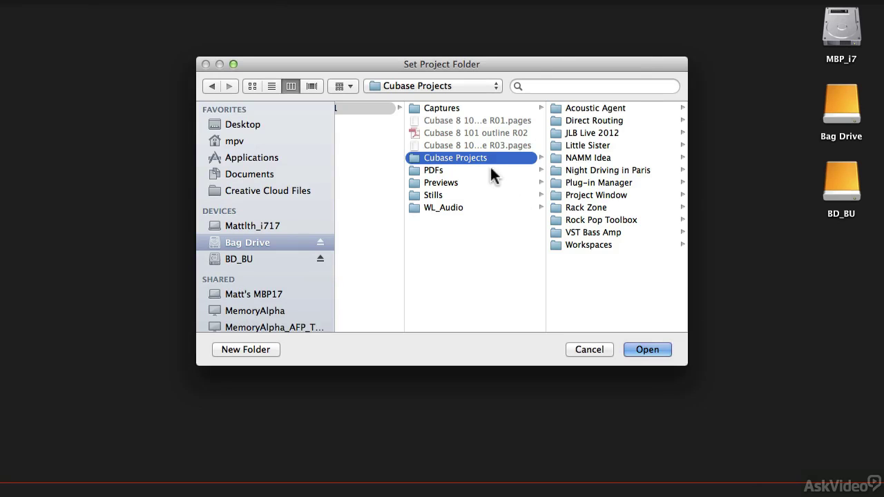
click(259, 348)
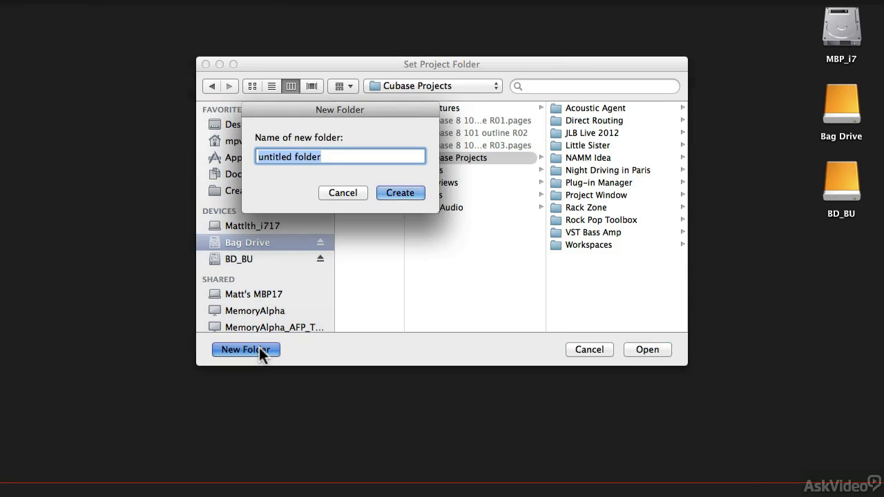
text(Chord P)
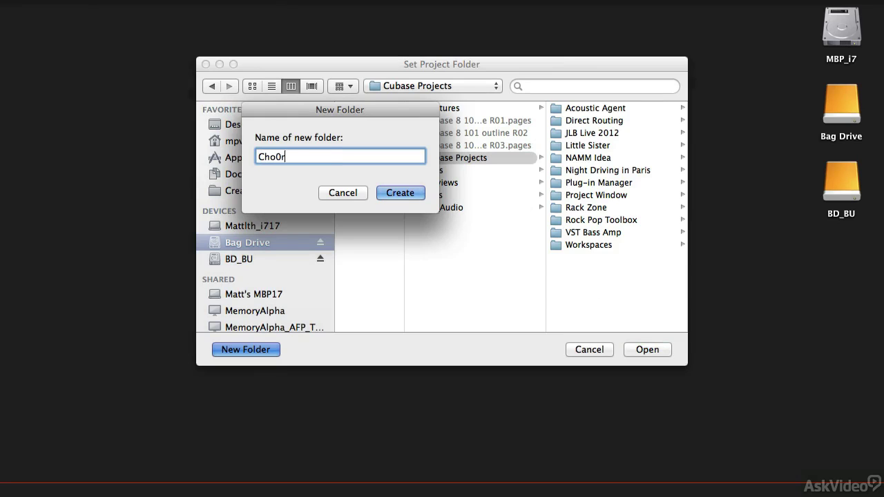
text(ads)
key(Return)
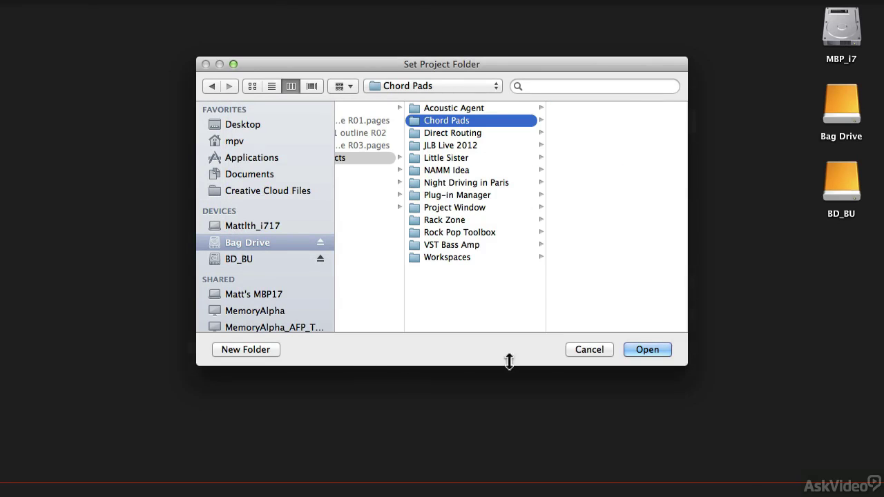
click(630, 345)
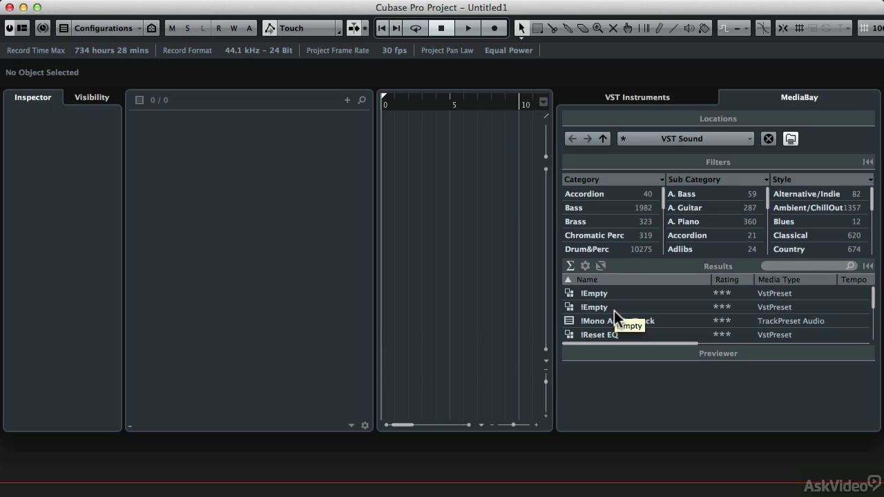
Step: Save the project as Chord Pads R01 in the Chord Pads folder
key(super+s)
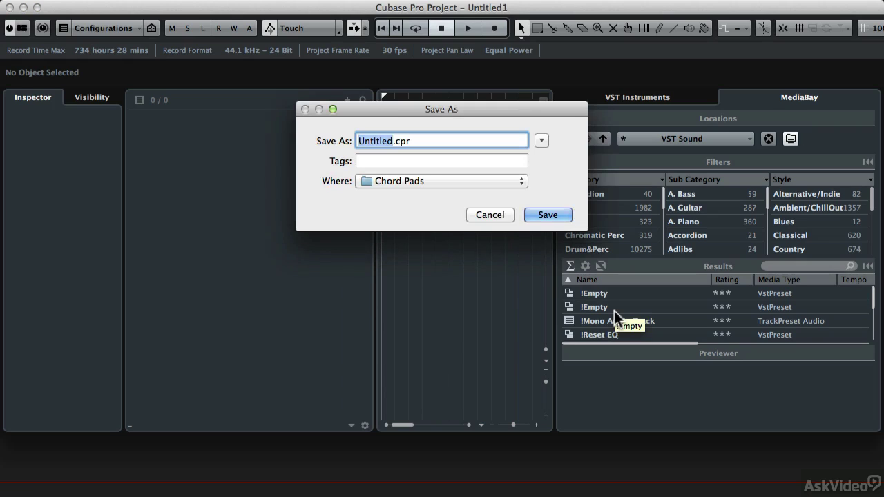
text(Chord )
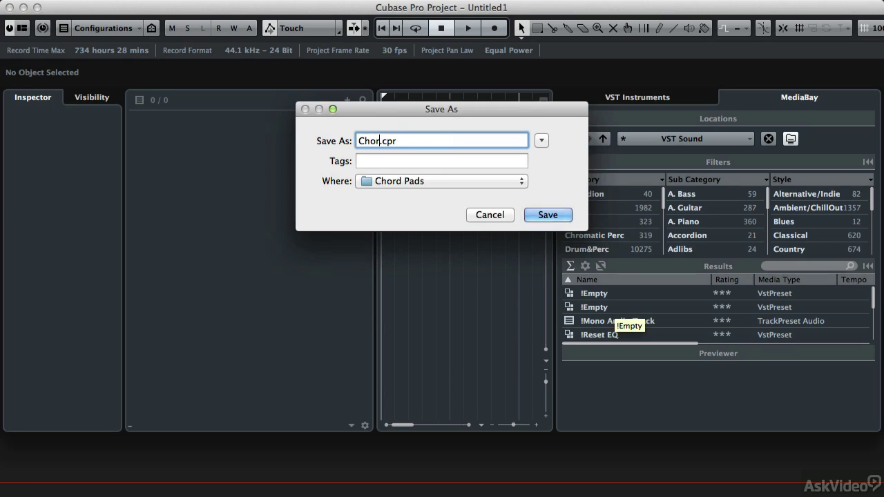
text(Pads R01)
key(Return)
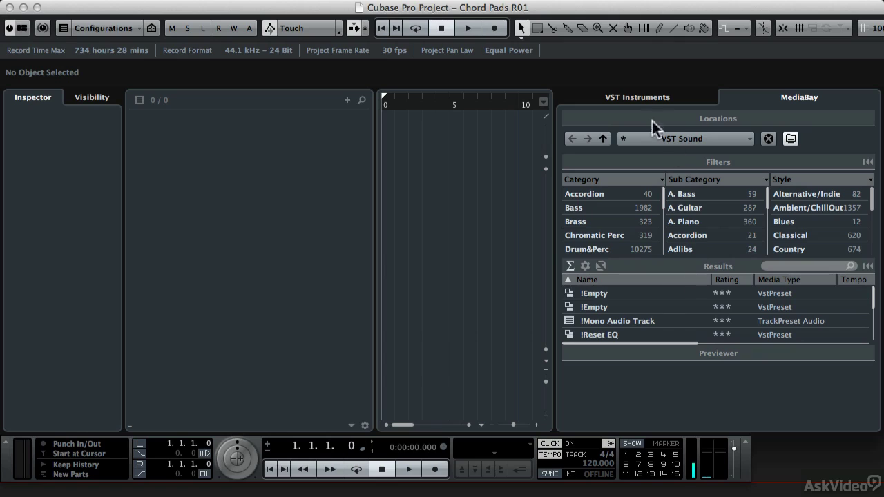
Step: Add one instrument track that uses the HALion Sonic SE synth
click(639, 99)
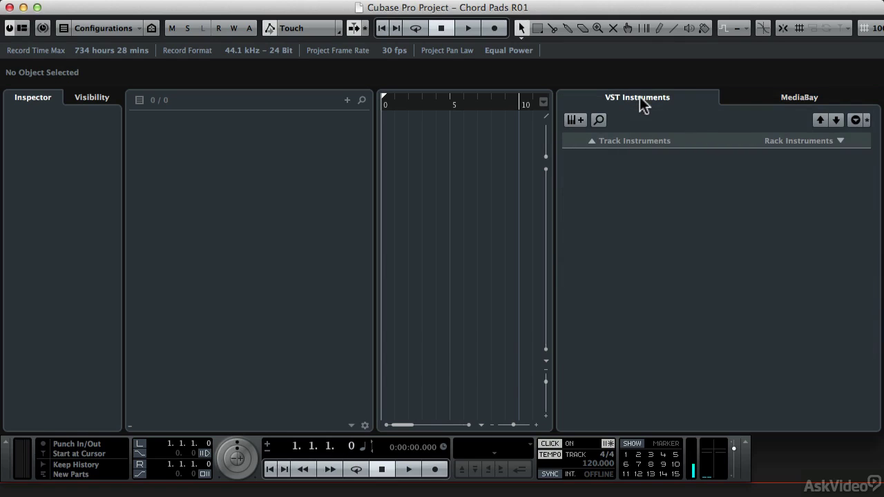
click(579, 119)
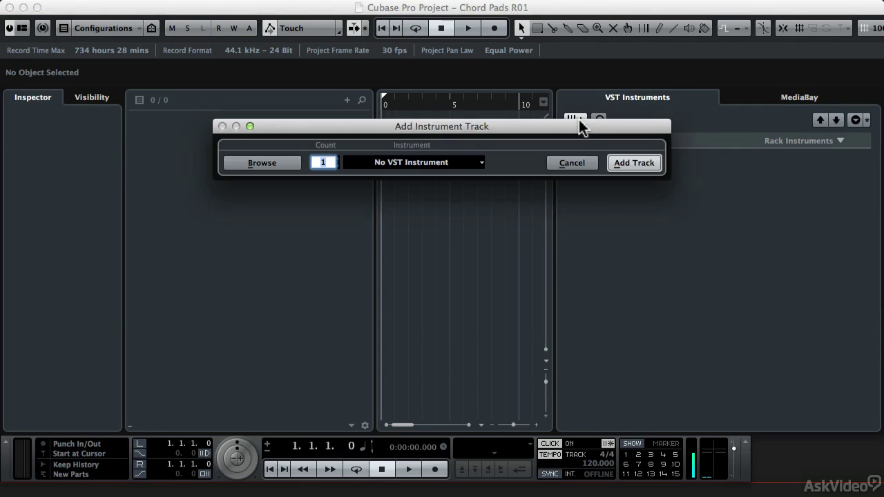
click(360, 164)
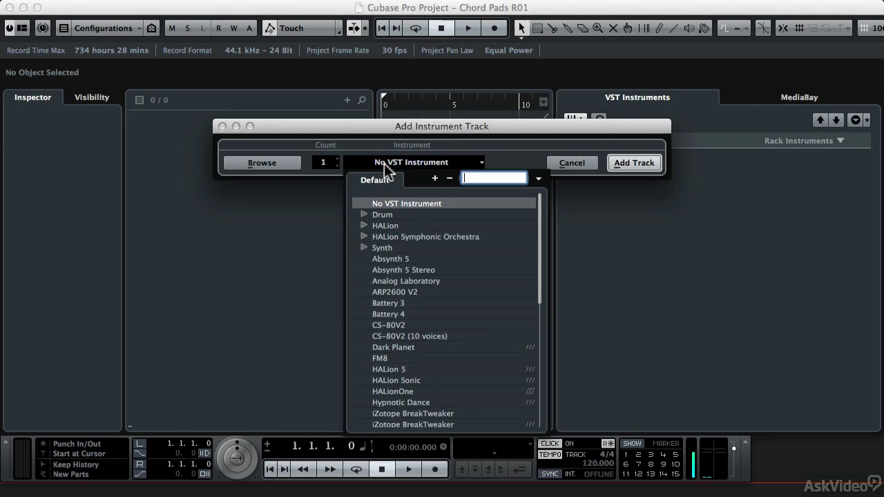
click(364, 247)
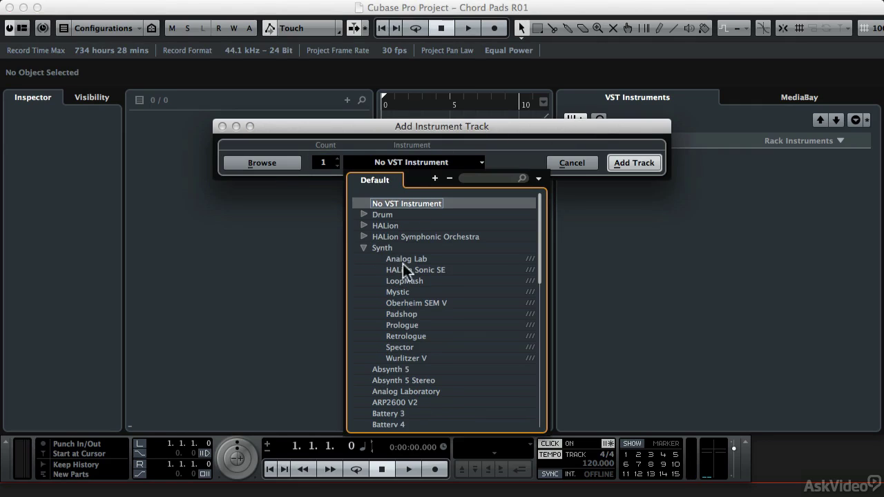
click(434, 270)
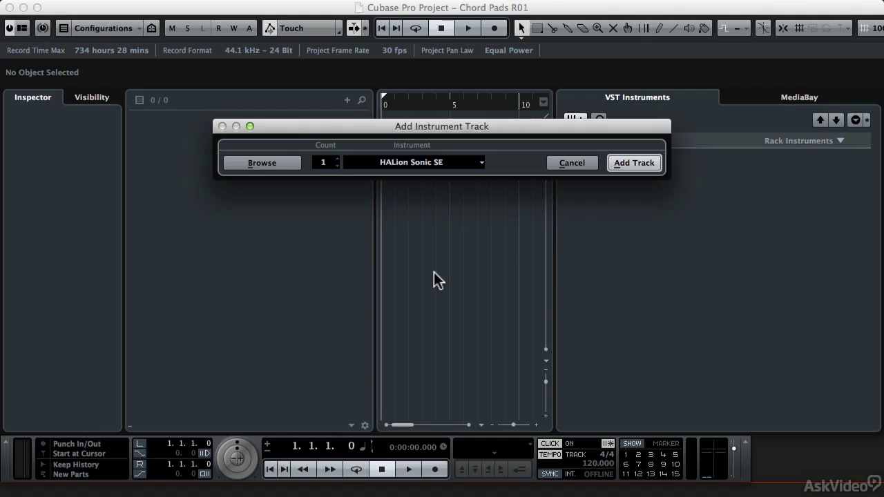
click(624, 165)
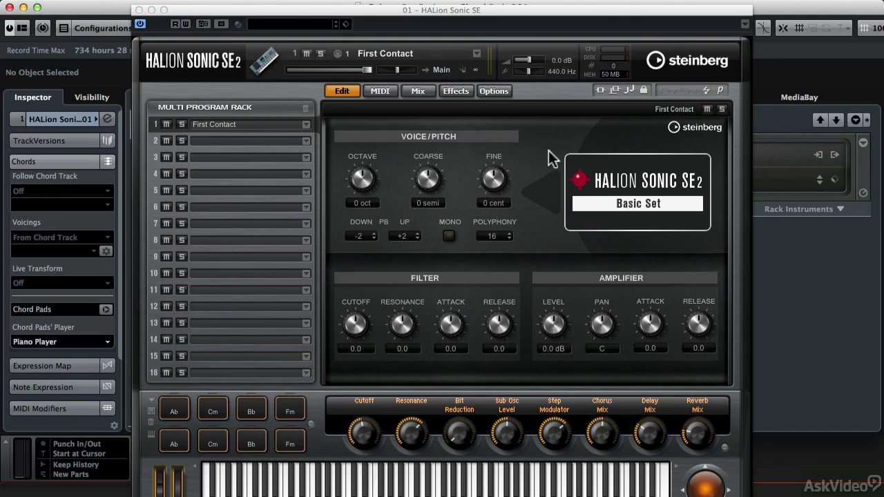
Step: Find the YAMAHA S90ES Piano program by searching for s90, load it into slot 1, and close the instrument window
click(307, 125)
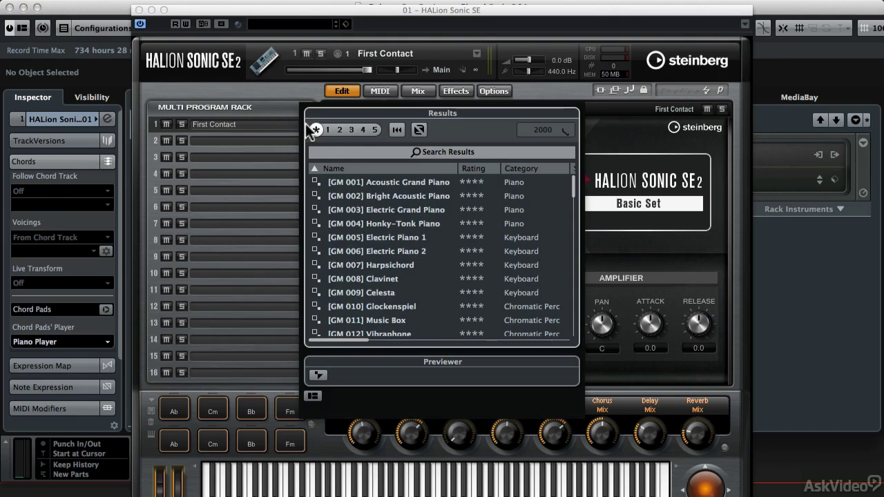
click(445, 151)
text(p)
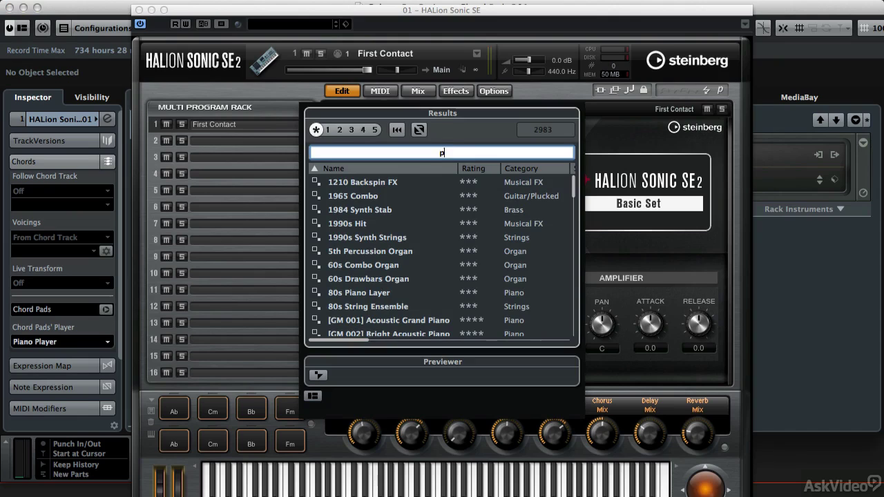
text(is90)
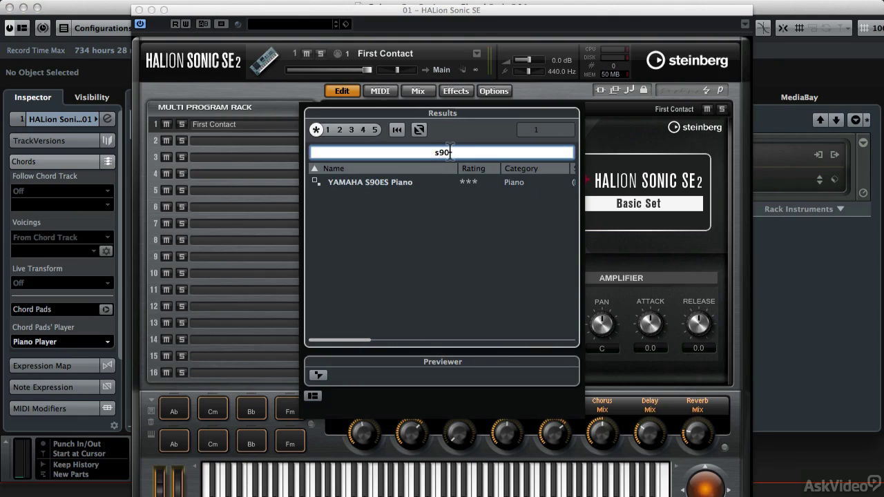
double_click(385, 183)
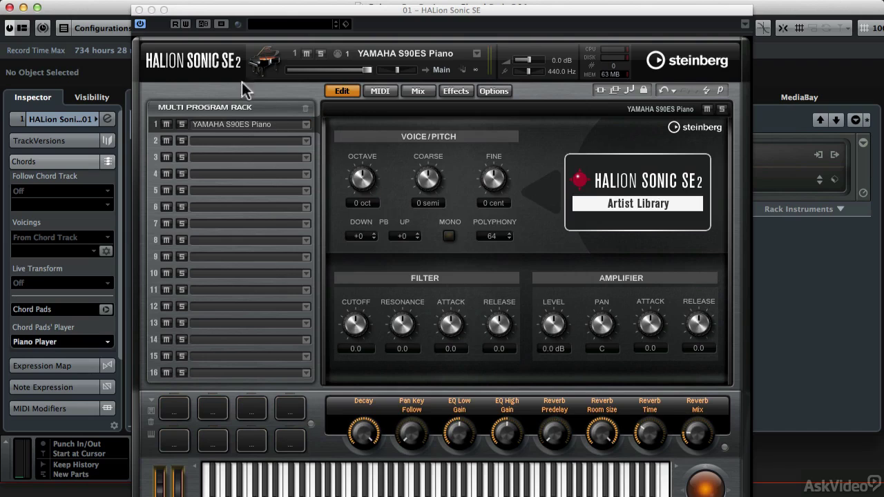
click(138, 11)
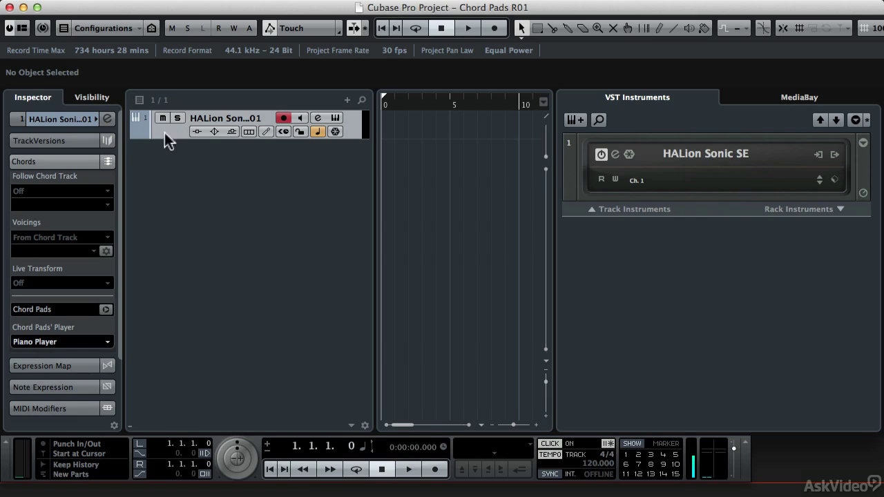
Step: Show the chord pads from the track's Chords section and check the equivalent Chord Pads command for the project
click(82, 162)
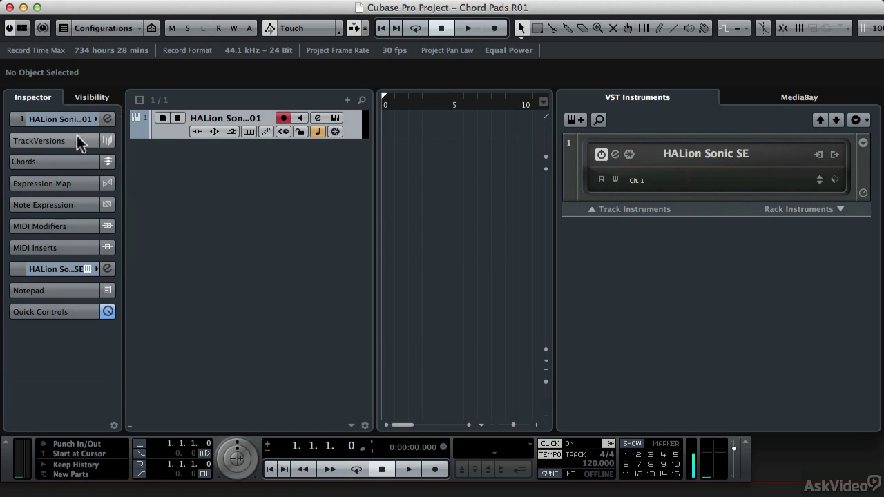
click(37, 163)
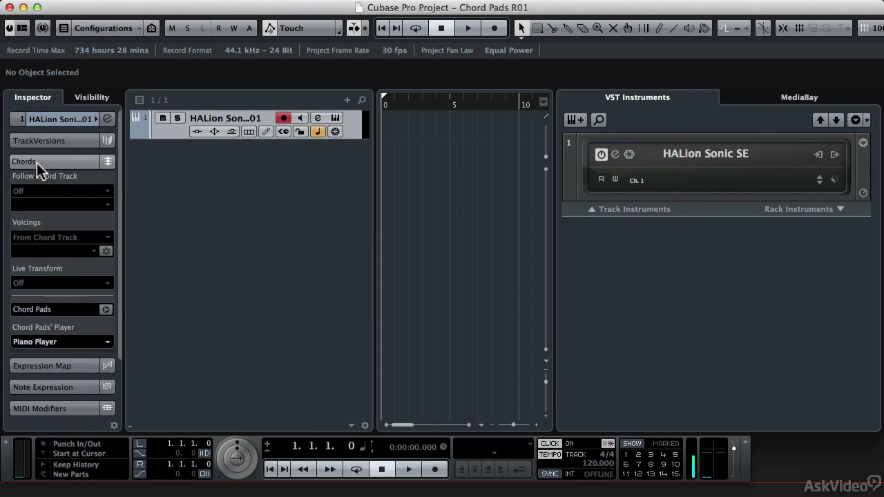
click(105, 310)
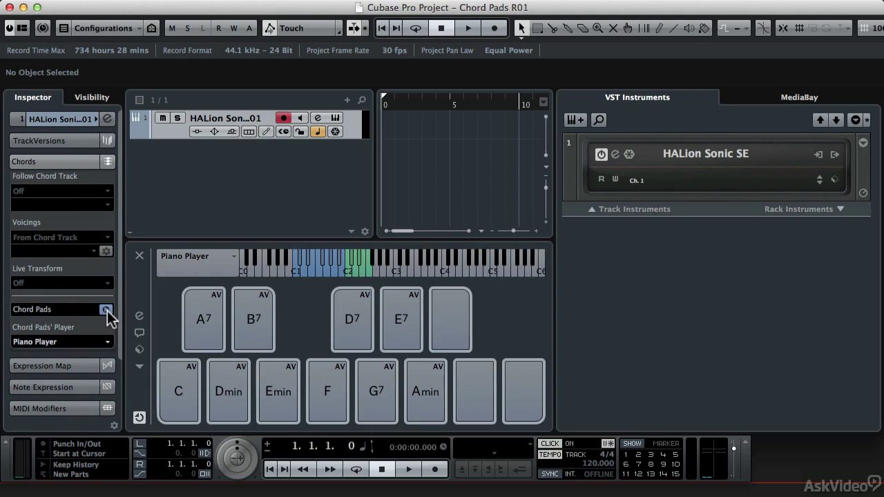
click(180, 7)
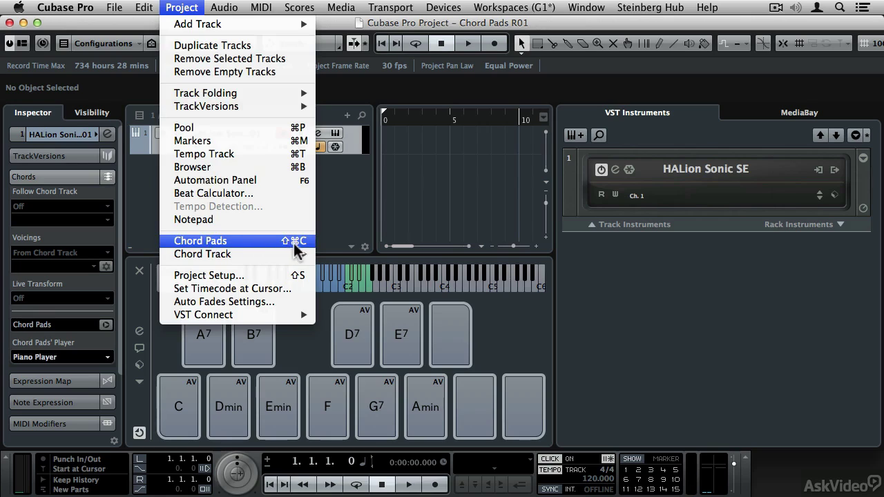
click(328, 231)
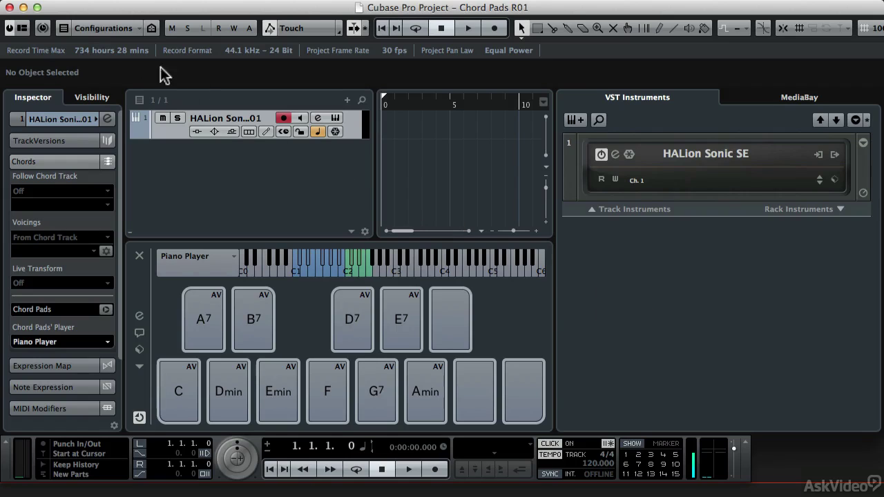
Step: Hide the Racks area in the project window layout to widen the chord pads
click(25, 27)
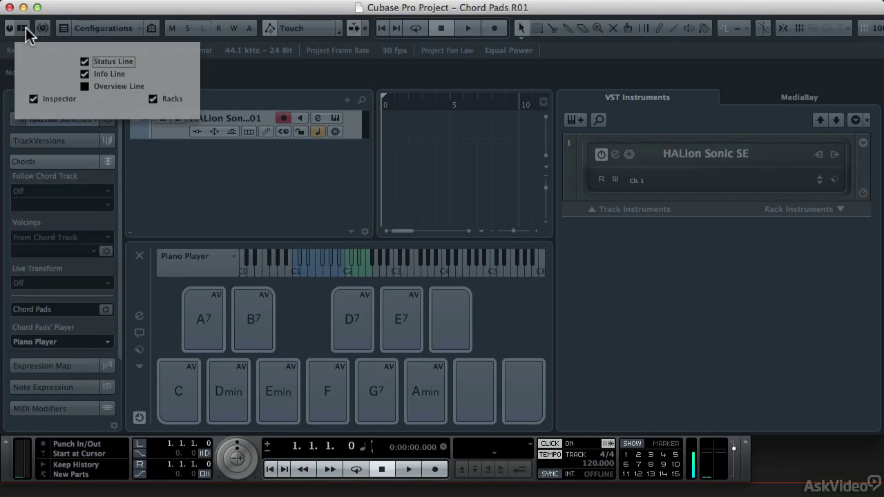
click(153, 100)
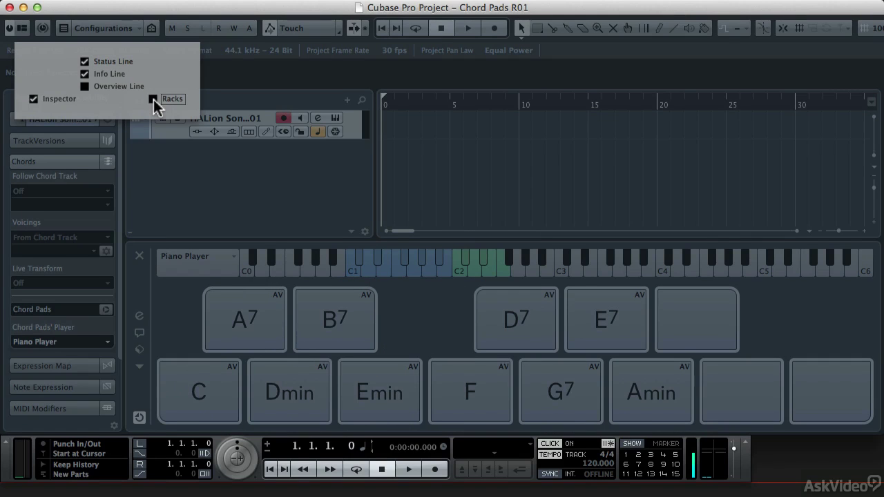
click(166, 294)
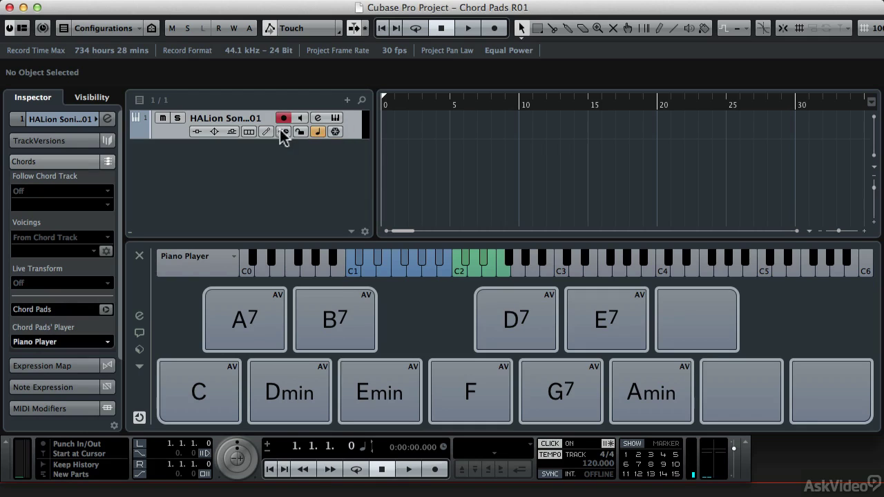
Step: Audition the C, Dmin and Emin chord pads
click(197, 392)
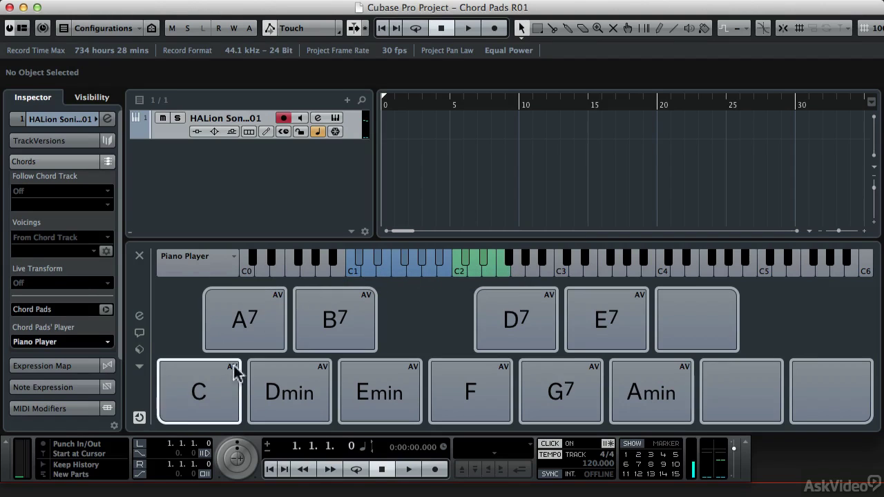
click(215, 397)
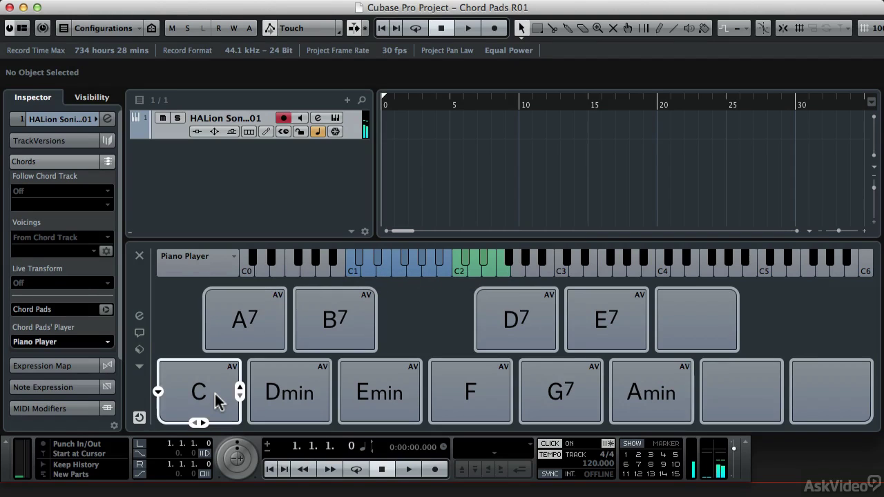
click(286, 387)
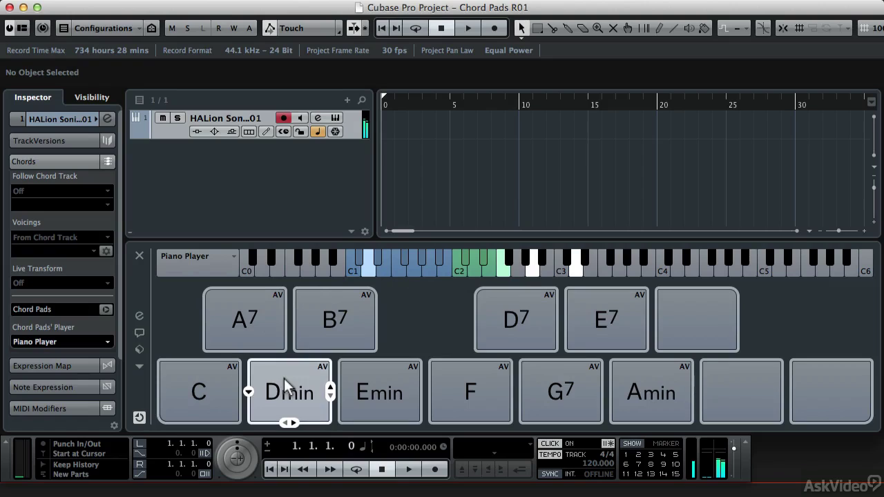
click(385, 390)
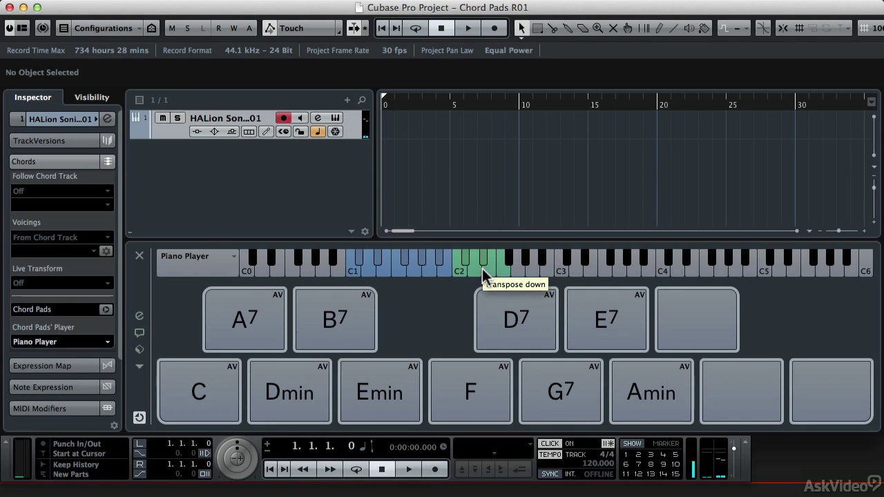
Step: Switch the chord pads' player to Guitar Player and back to Piano Player
click(235, 259)
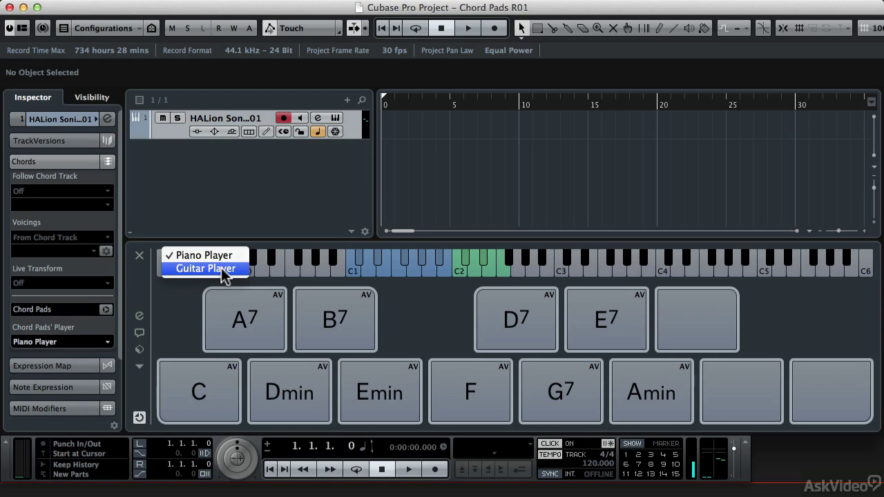
click(222, 271)
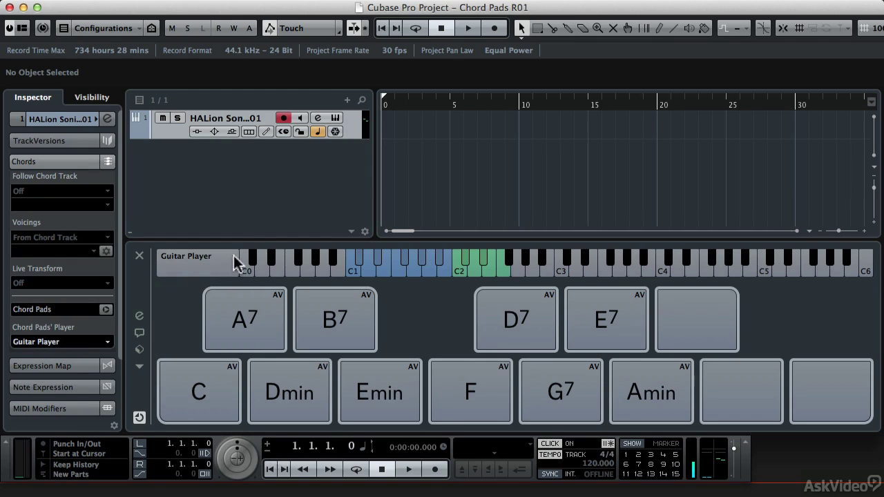
click(237, 257)
click(208, 256)
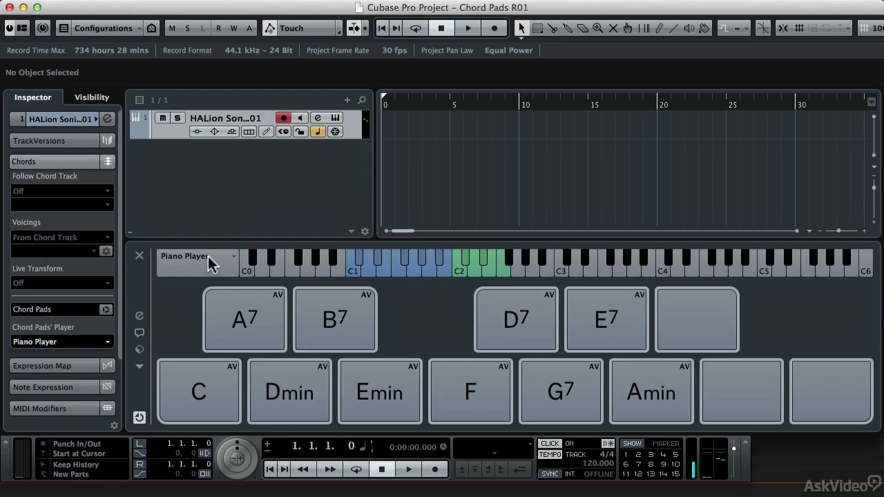